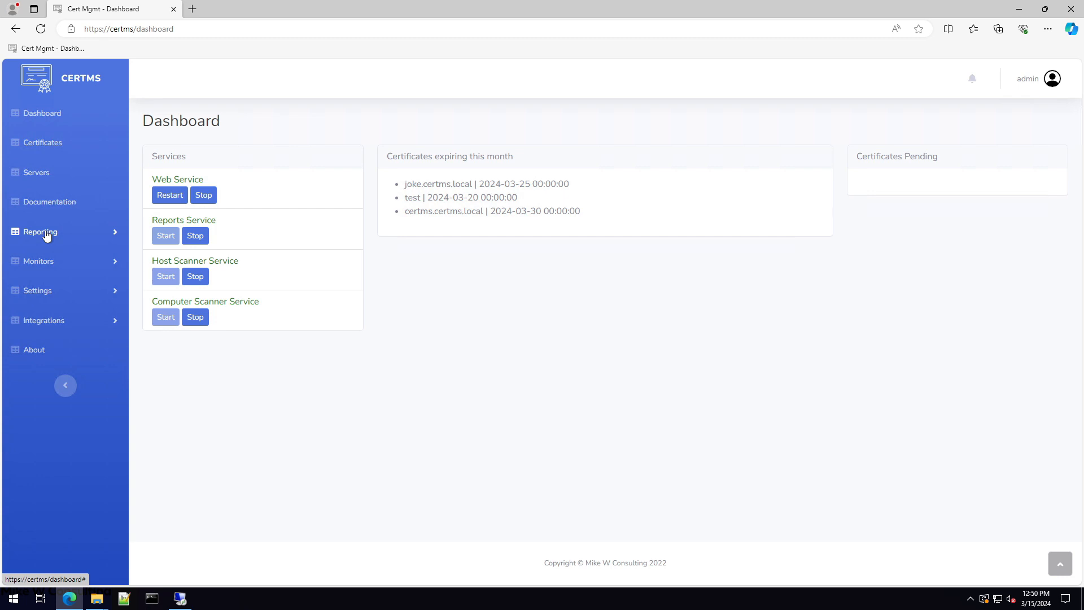
Start a new report in the reporting section and name it CA - MWC-Web-2024
left_click(47, 235)
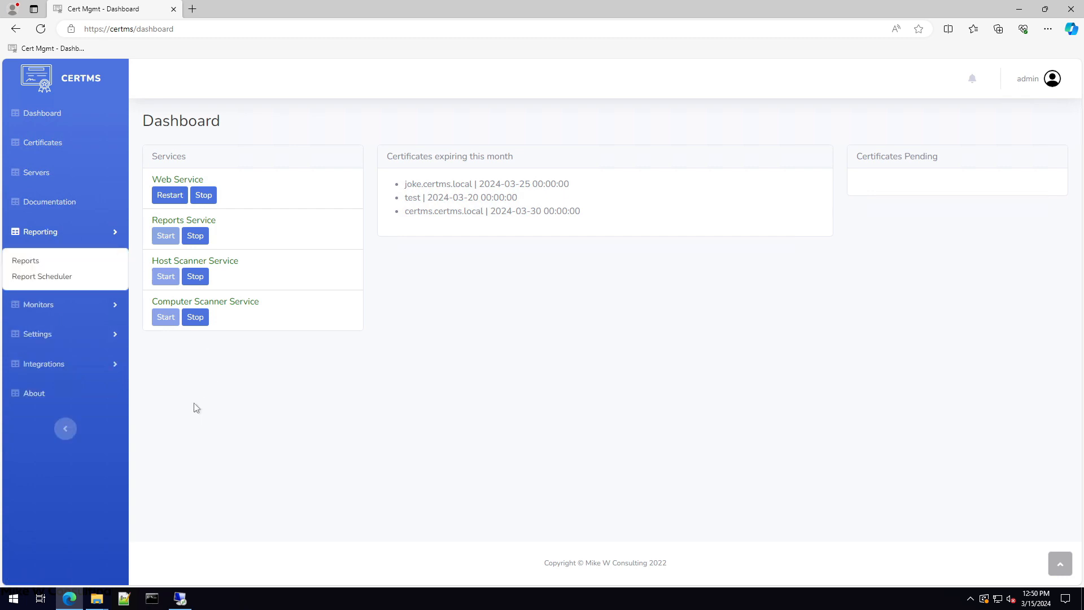
left_click(26, 261)
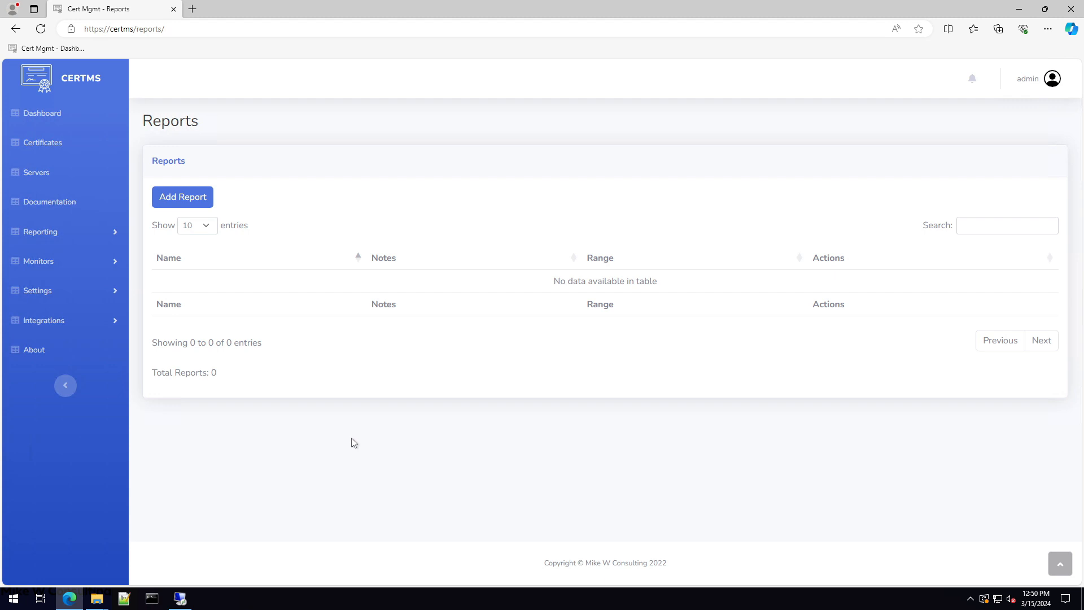
left_click(194, 209)
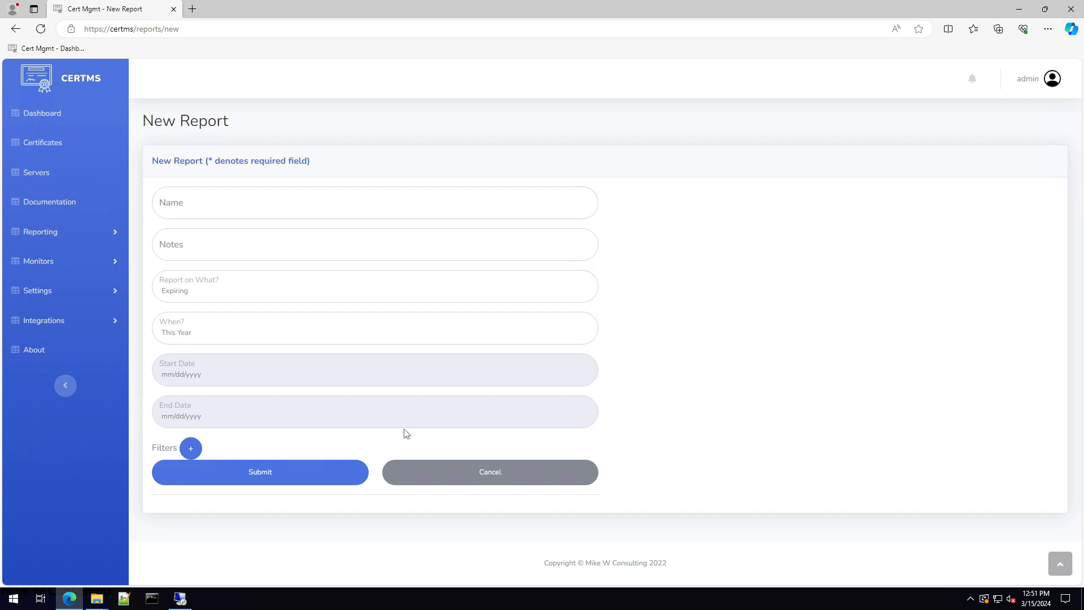
left_click(201, 208)
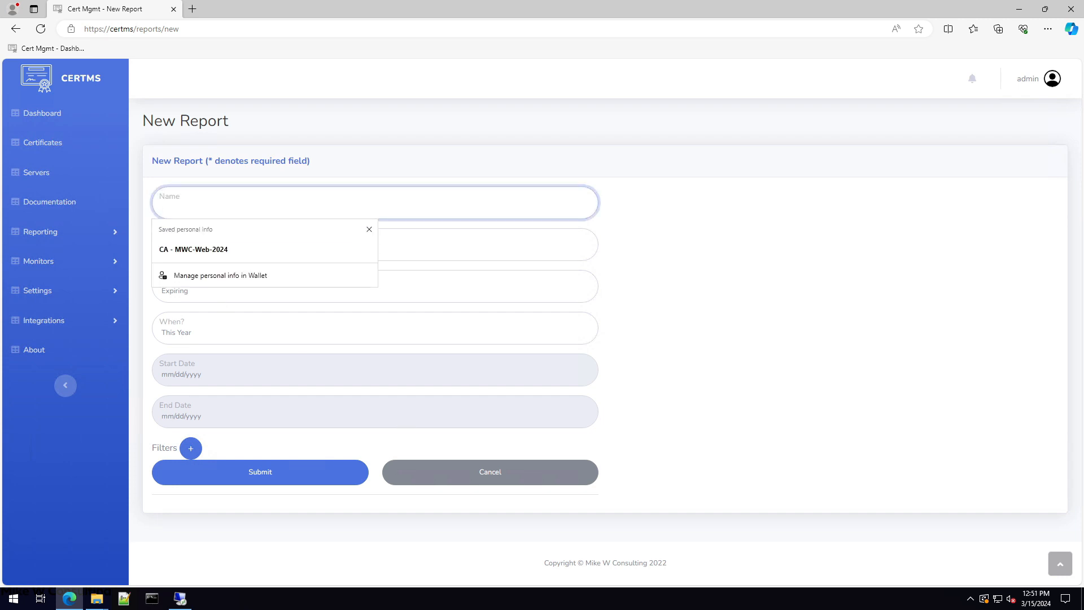
left_click(191, 250)
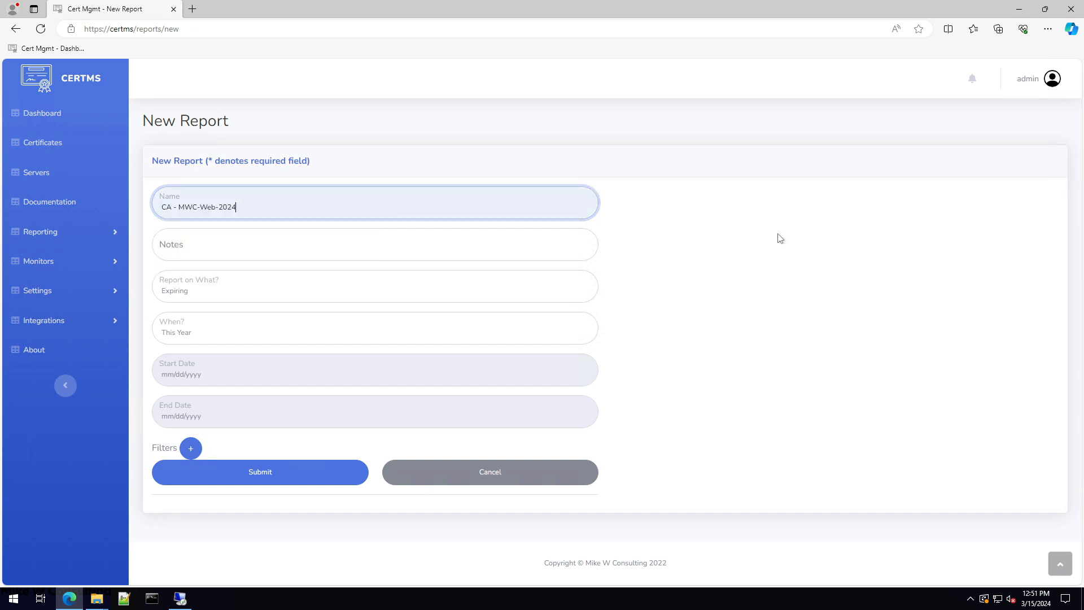
key("Tab")
left_click(614, 253)
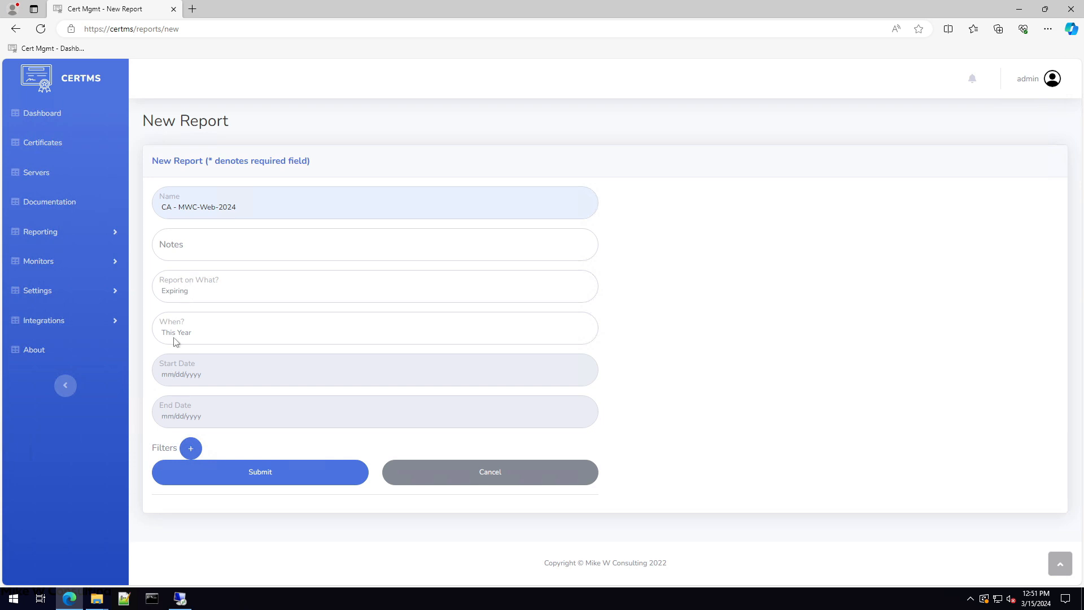
Review what the report can cover and set its time range to Custom
left_click(192, 298)
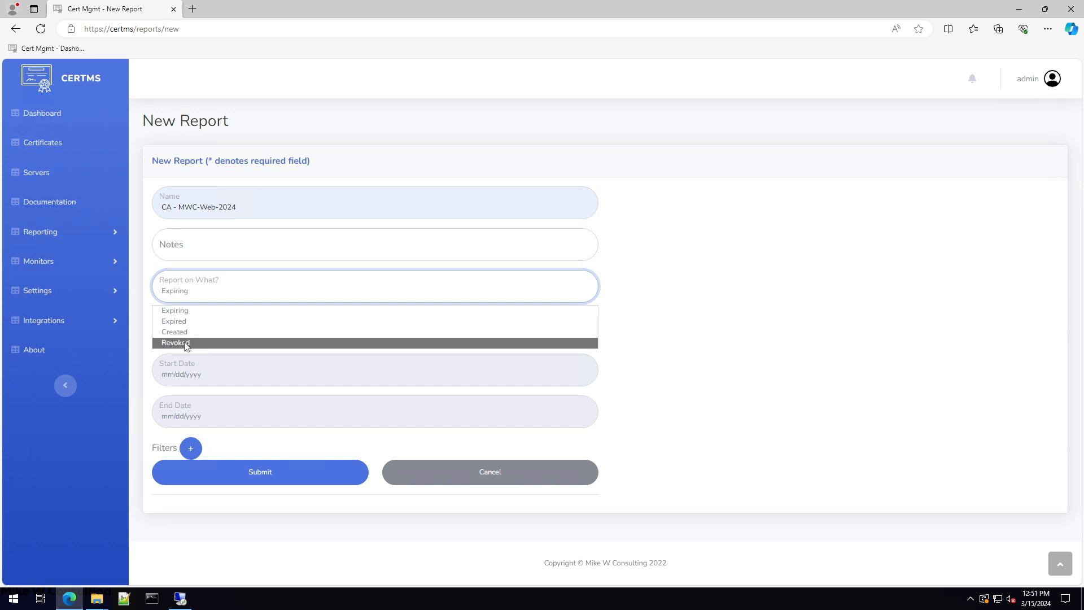
left_click(703, 308)
left_click(275, 342)
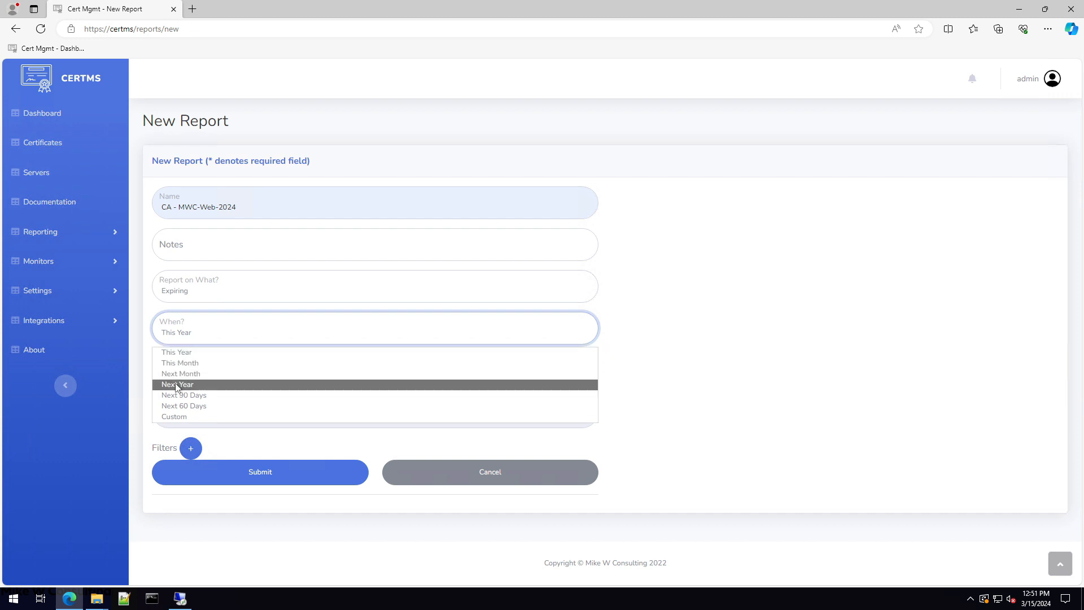
left_click(173, 418)
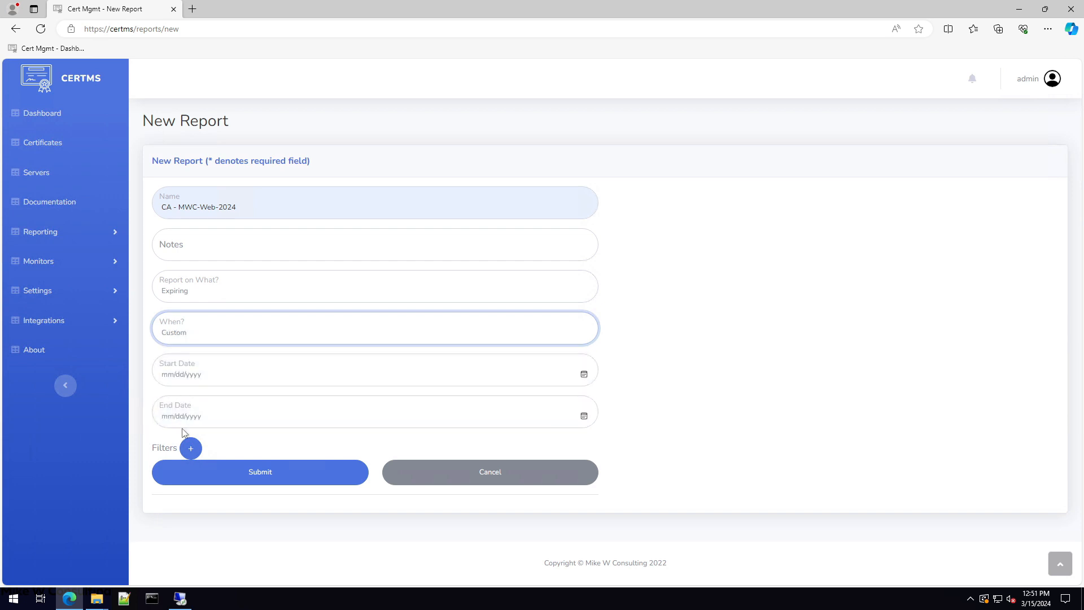
left_click(184, 337)
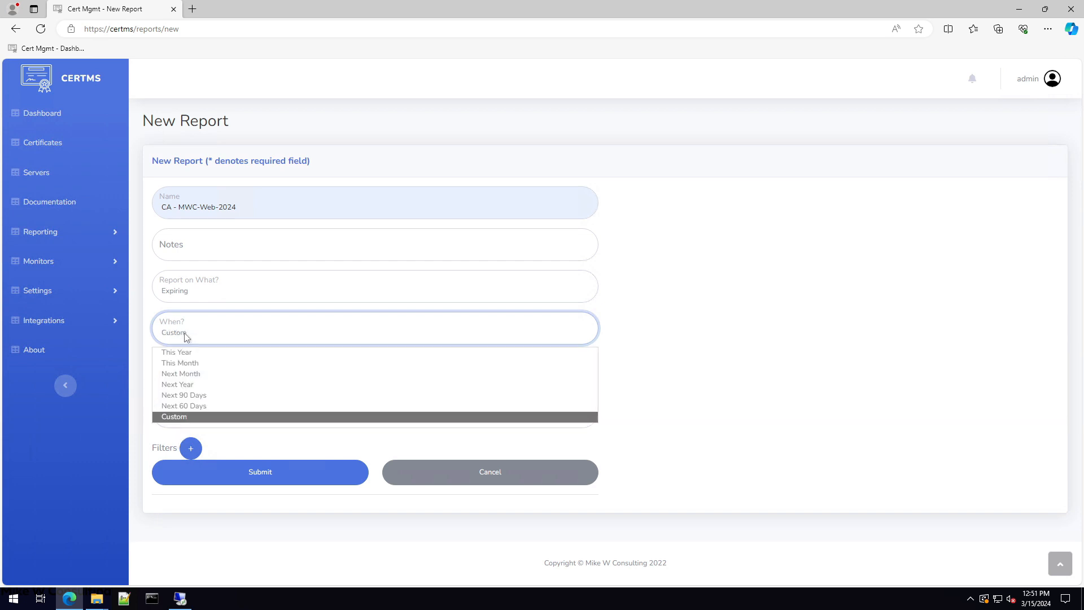
Set the report to cover Expiring certificates with the This Month time range
left_click(186, 296)
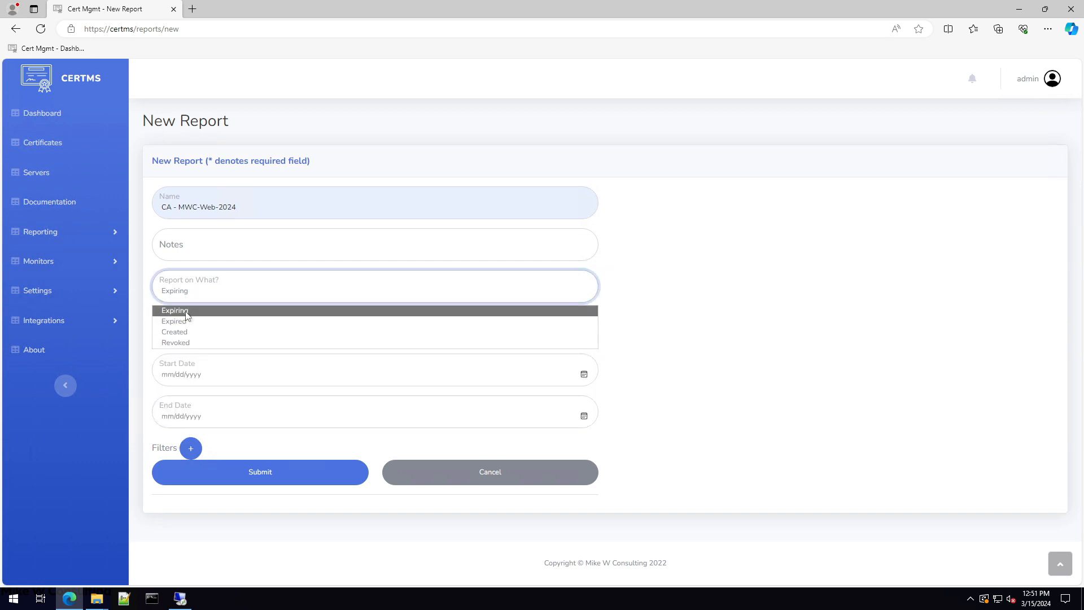
left_click(187, 312)
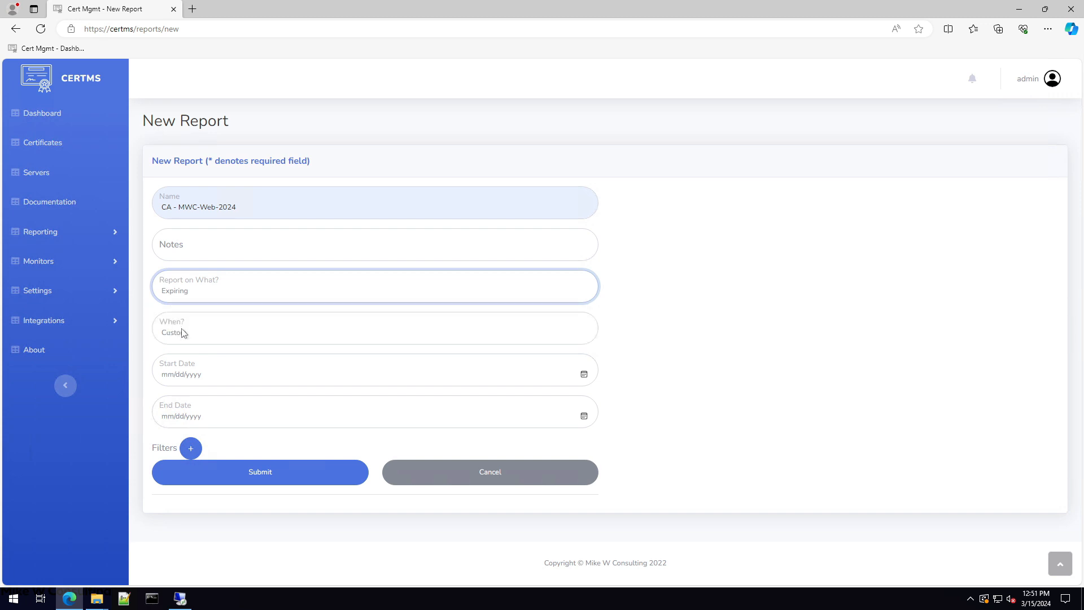
left_click(184, 333)
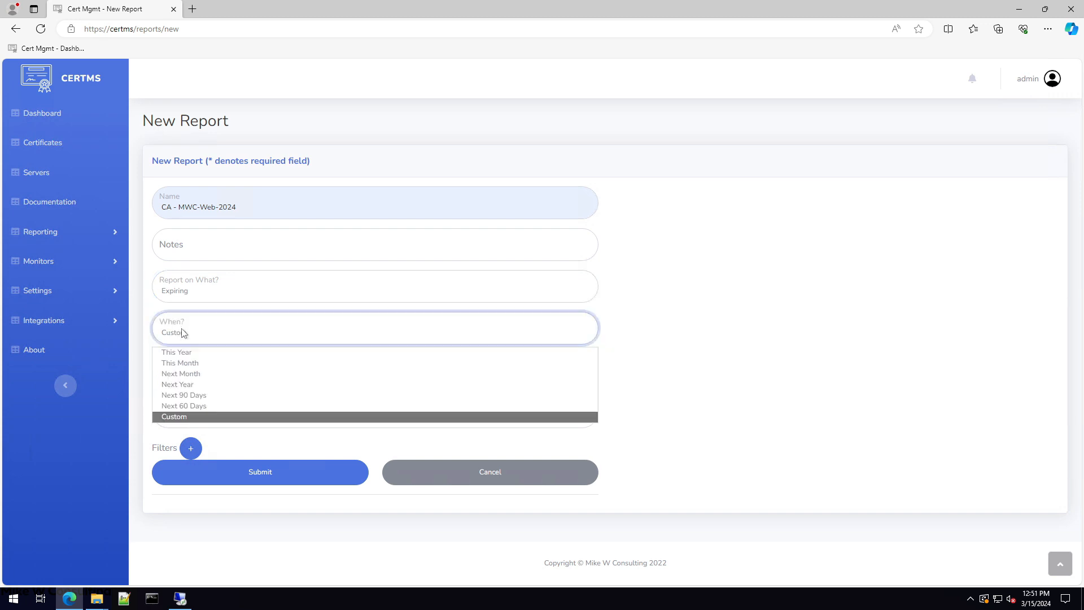
left_click(191, 364)
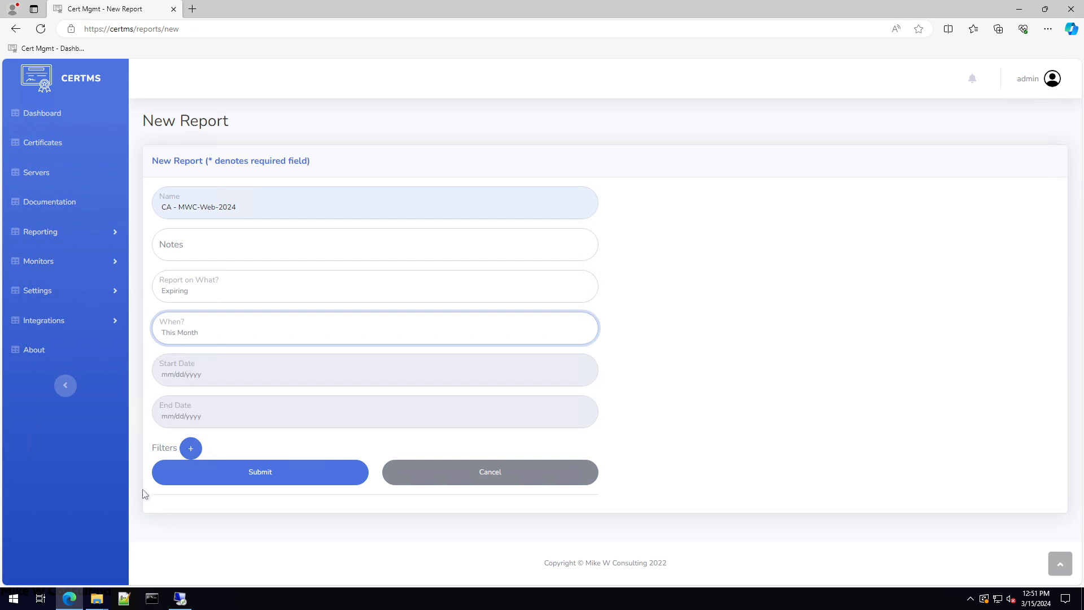
Try adding a CertificateTemplate filter to the report, and remove the filter row again
left_click(191, 449)
type("Cer")
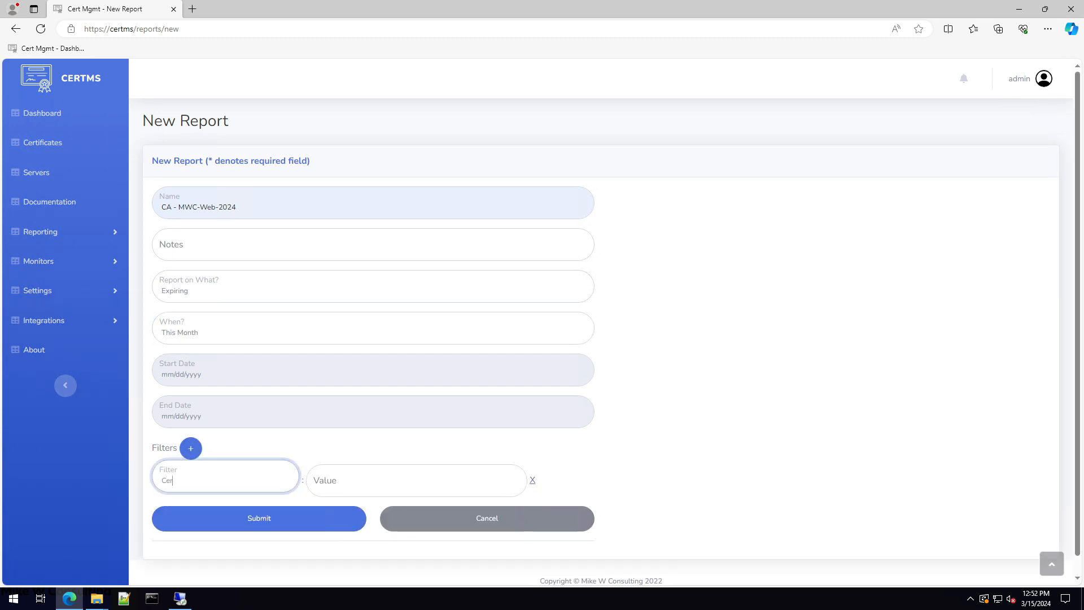
type("tificateTemplate")
key("Return")
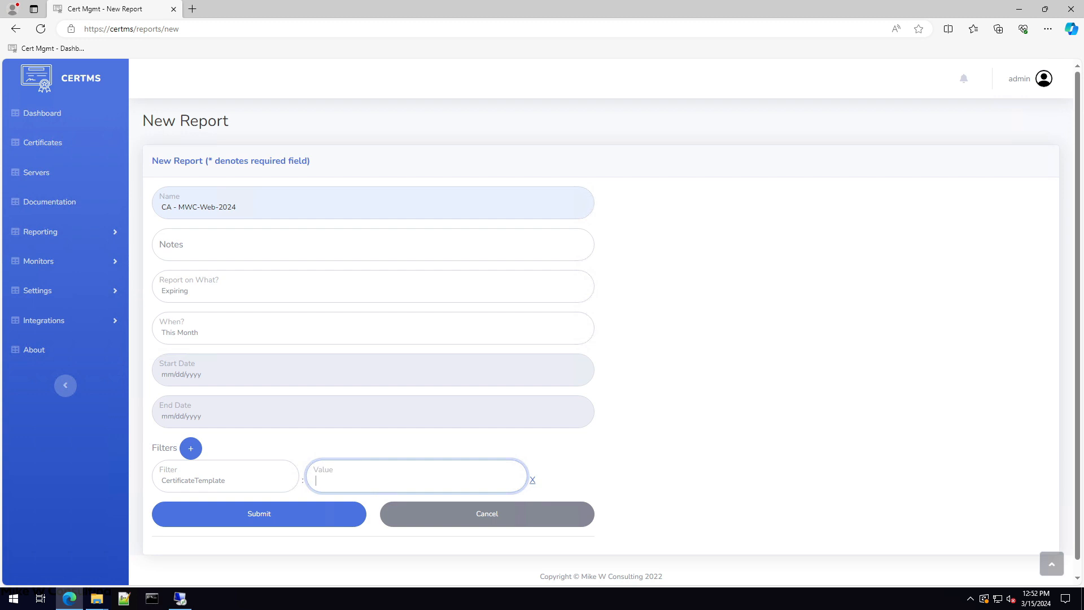
left_click(532, 481)
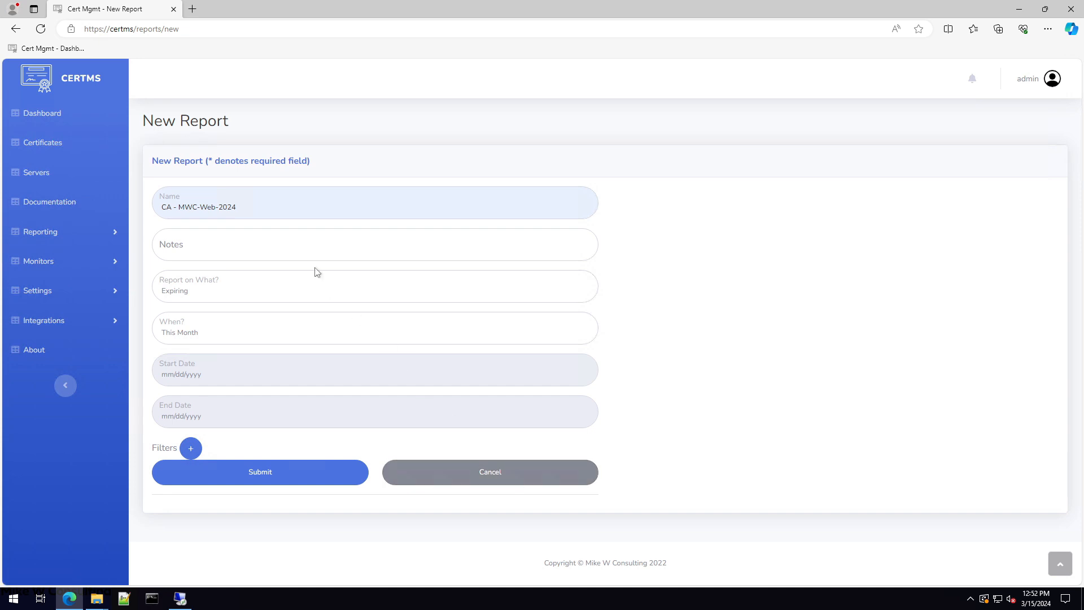
Submit the new report and run it in CSV format
left_click(254, 478)
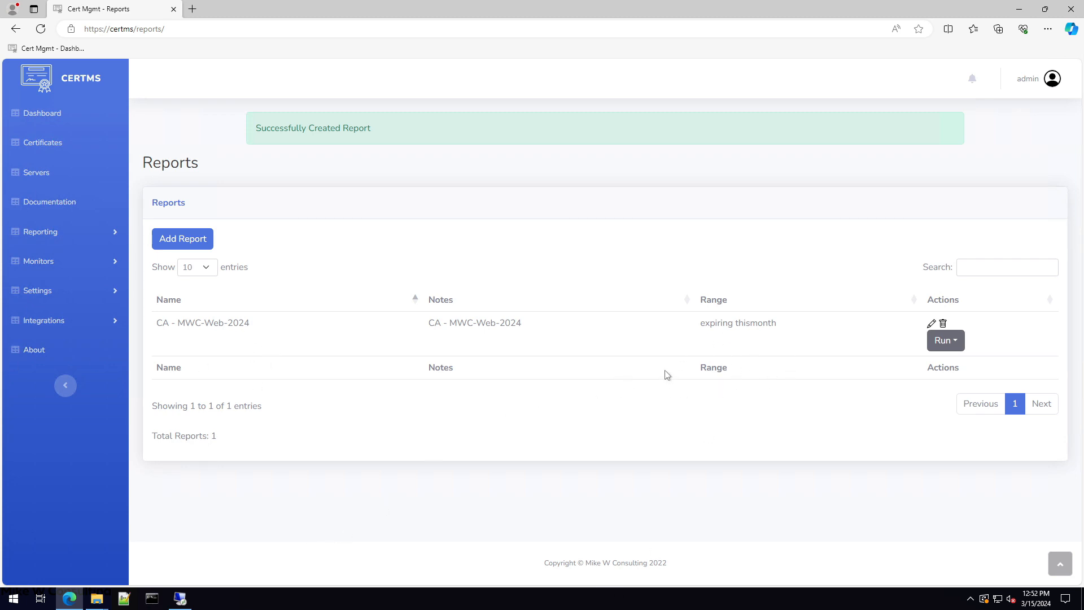
left_click(956, 342)
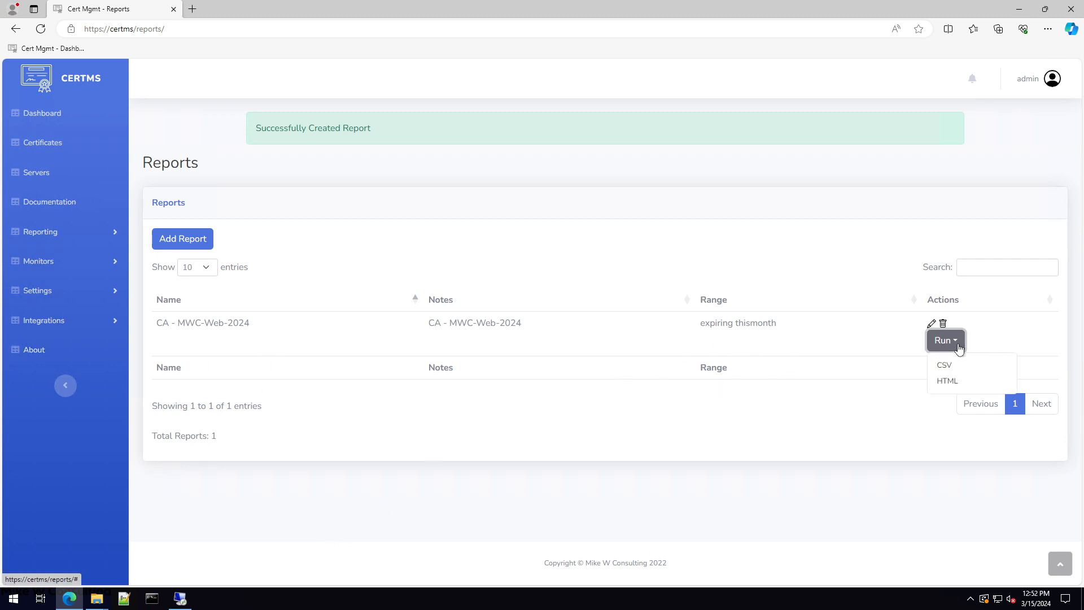
left_click(946, 371)
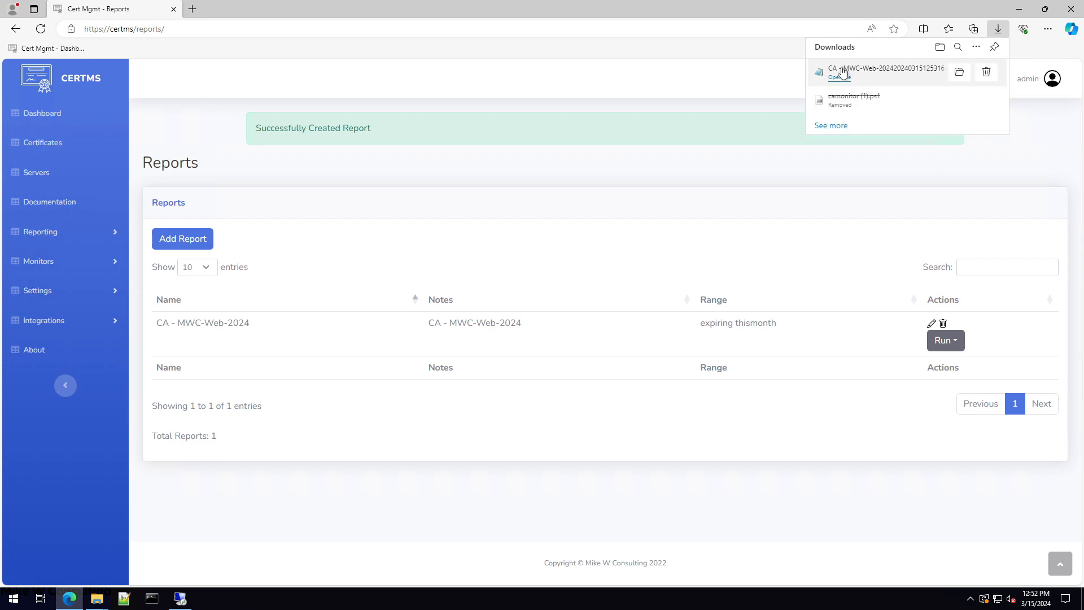
Open the downloaded CSV report, examine its header and certificate rows, and close the file
left_click(839, 78)
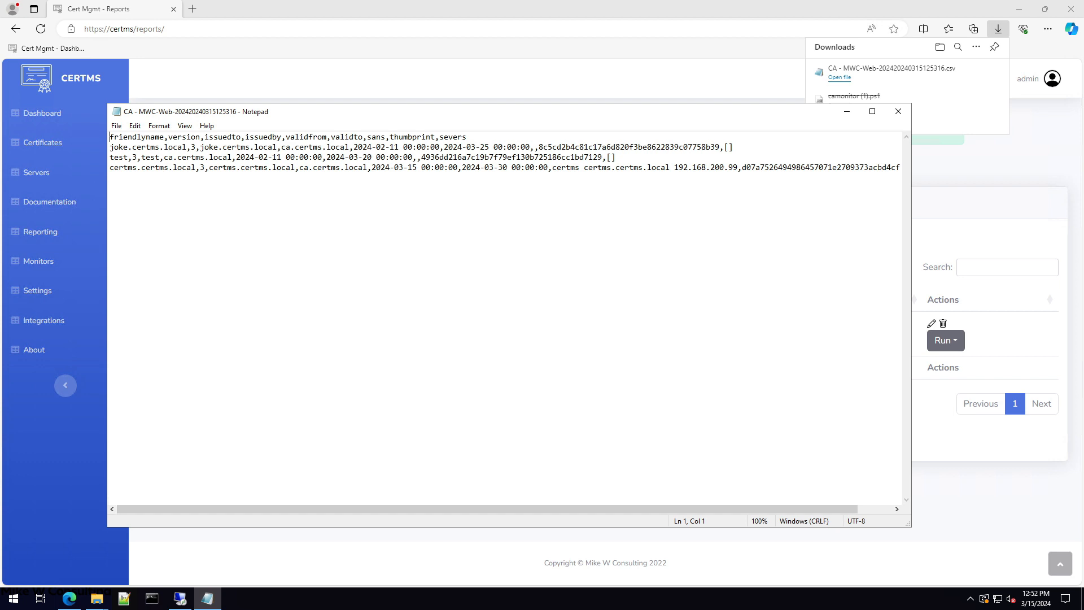
left_click_drag(111, 138, 141, 167)
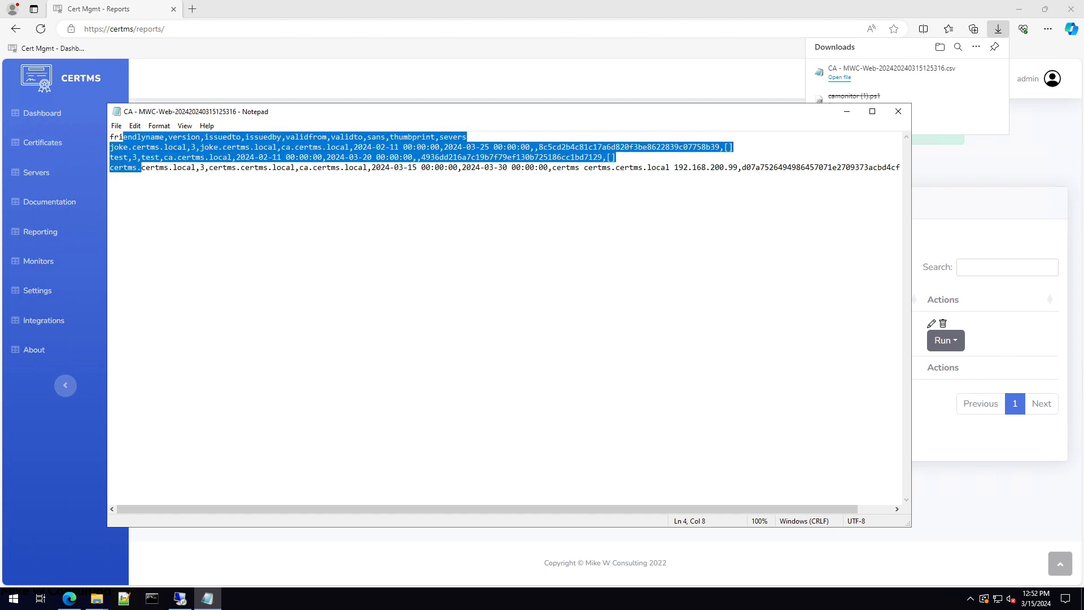
scroll(419, 513, "right", 1)
left_click_drag(420, 512, 226, 492)
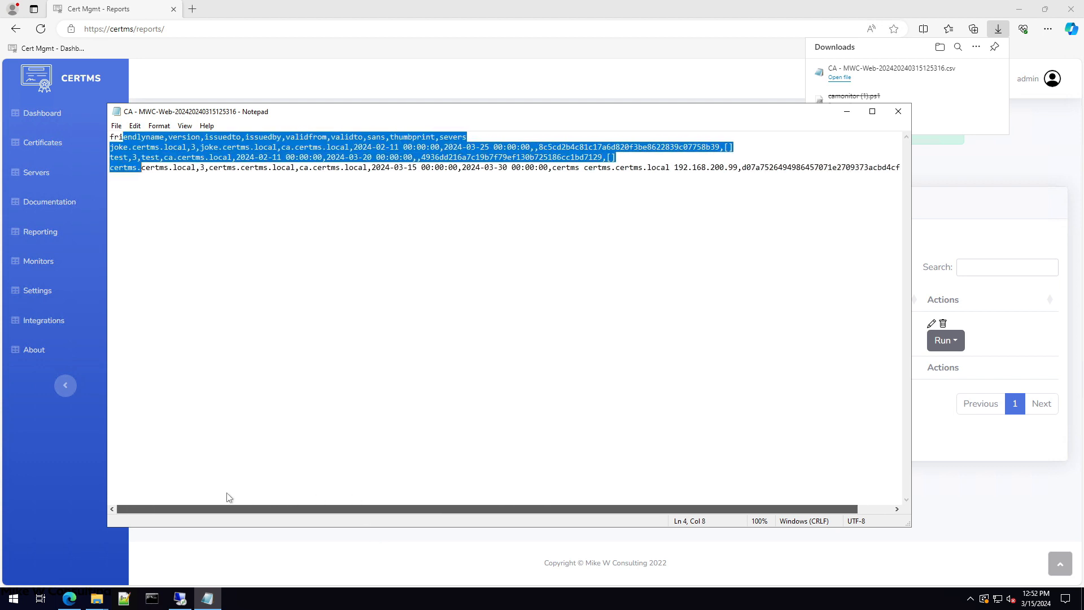
left_click(316, 384)
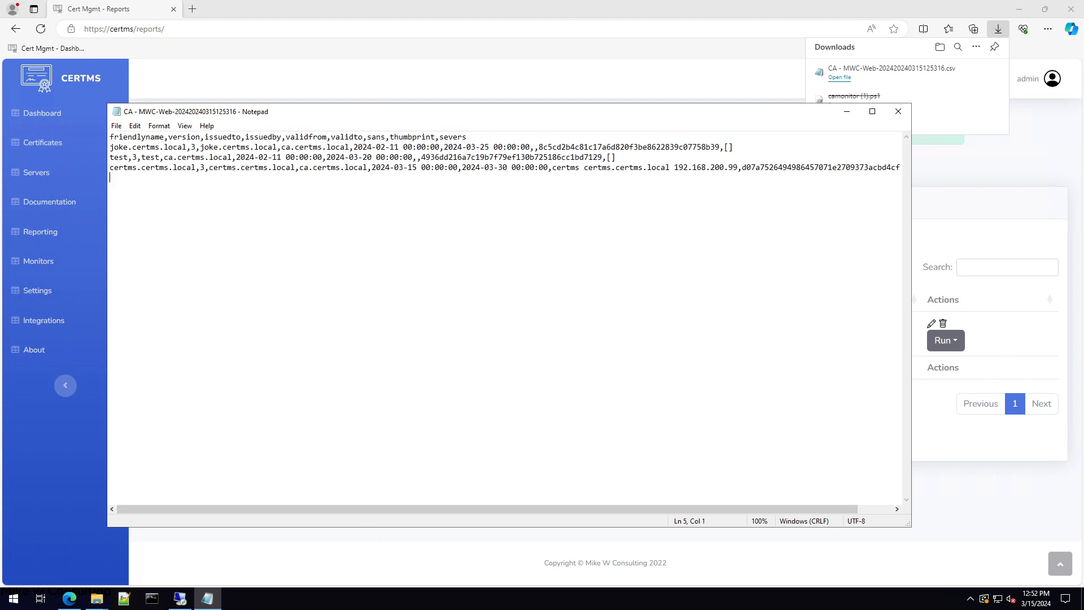
left_click(898, 112)
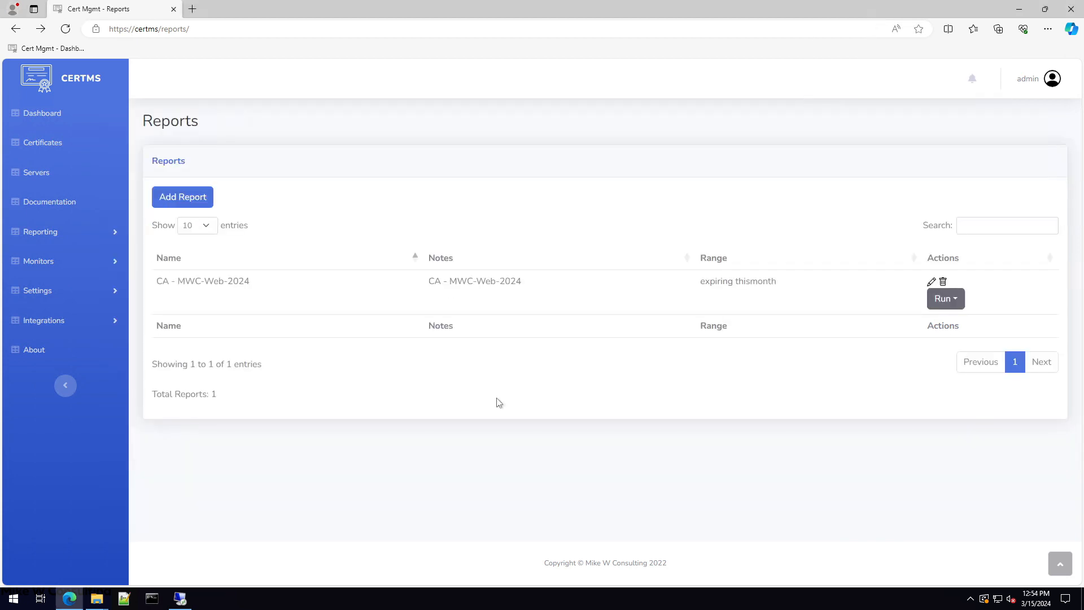
Run the CA - MWC-Web-2024 report in HTML format, view the downloaded file and close it
left_click(949, 305)
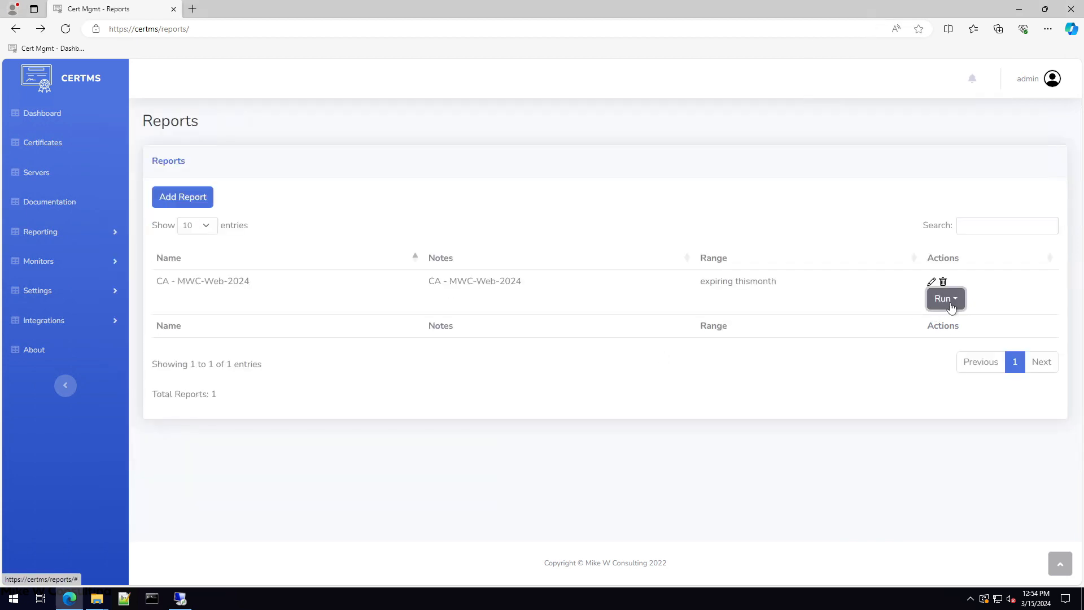
left_click(954, 339)
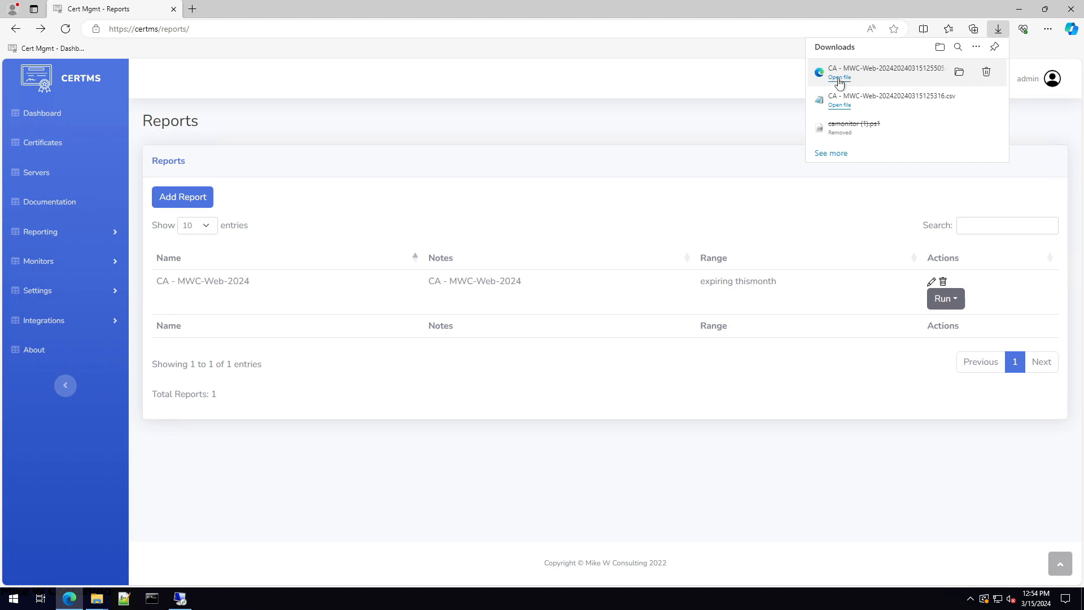
left_click(840, 77)
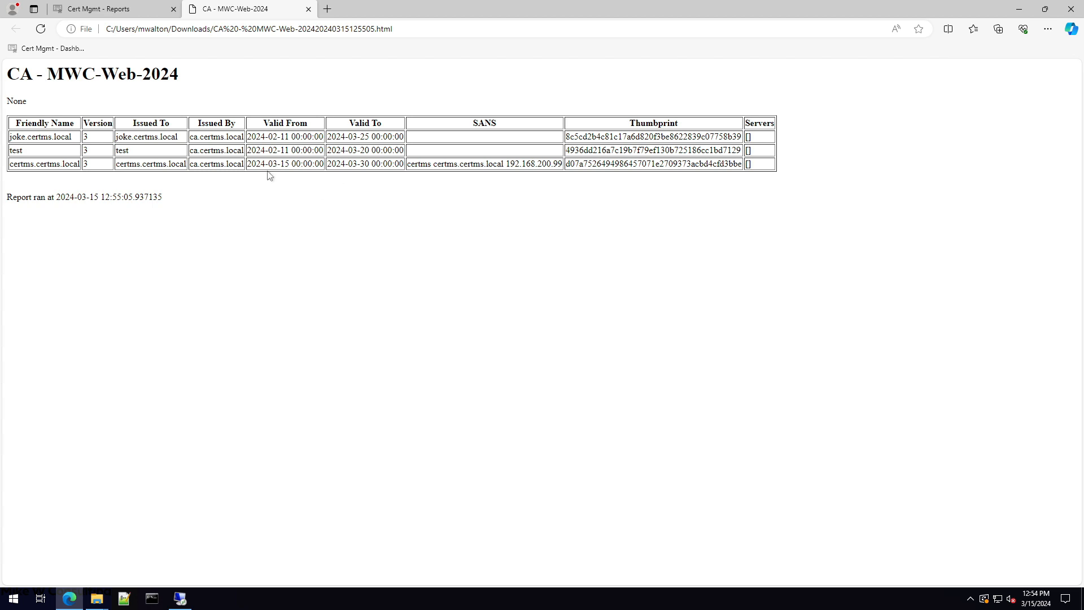
left_click(309, 9)
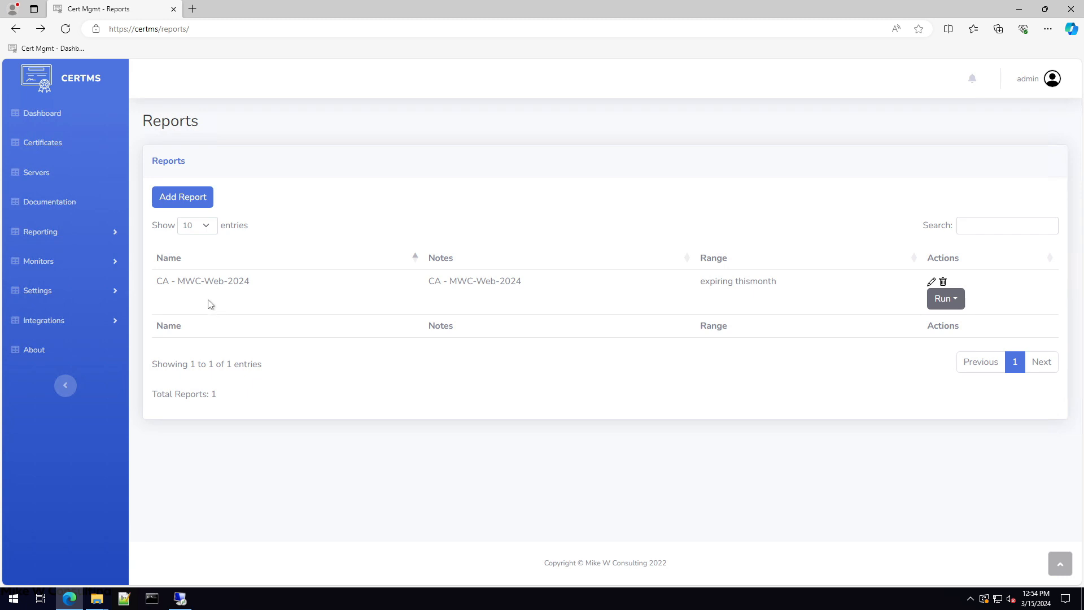
Start a new report schedule in the Report Scheduler for the CA - MWC-Web-2024 report
left_click(48, 240)
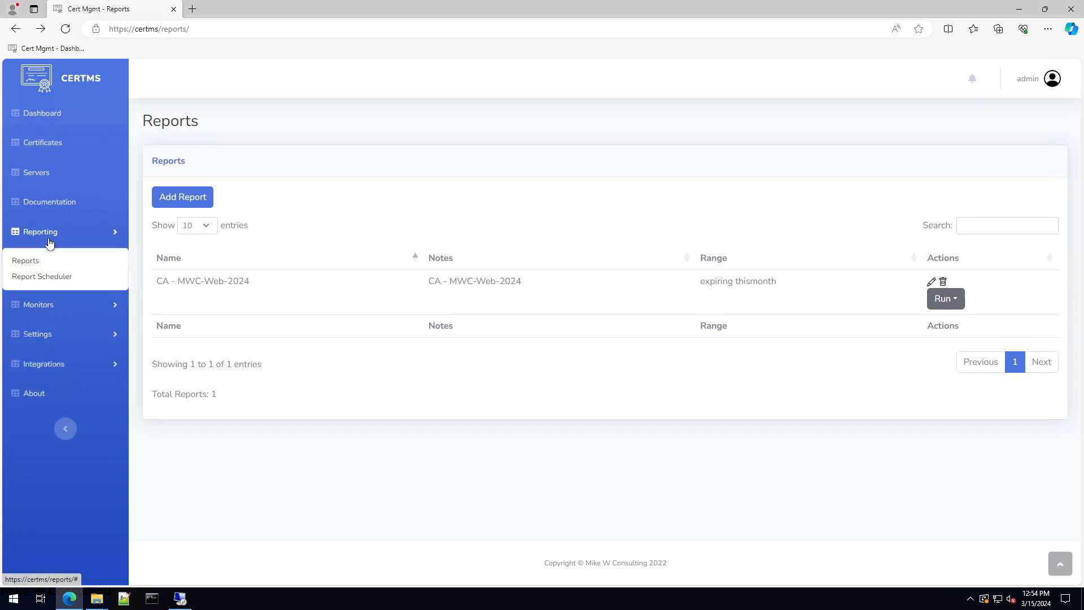
left_click(42, 279)
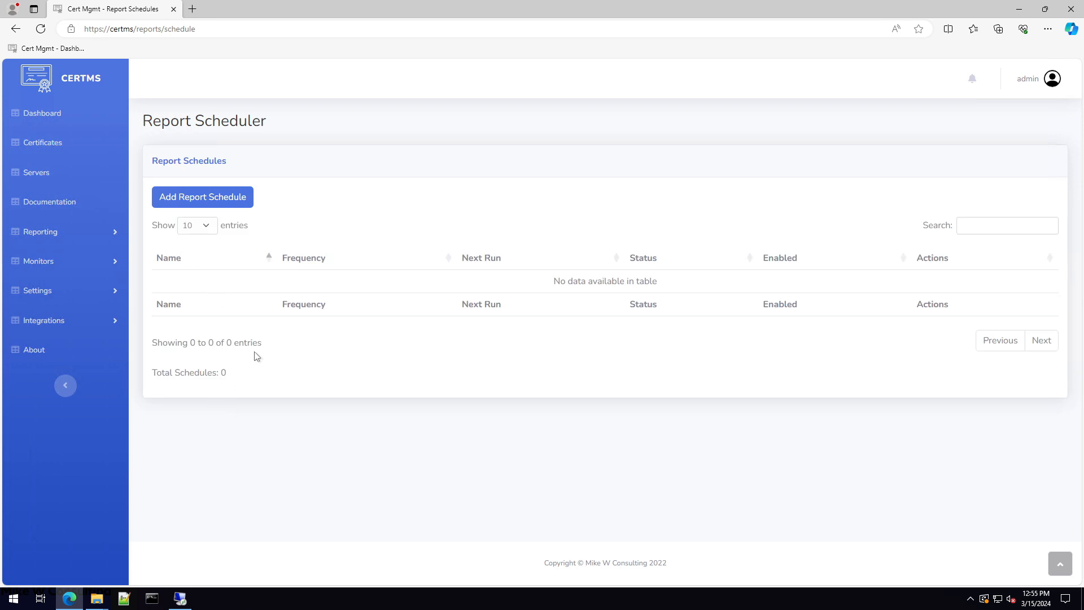
left_click(179, 198)
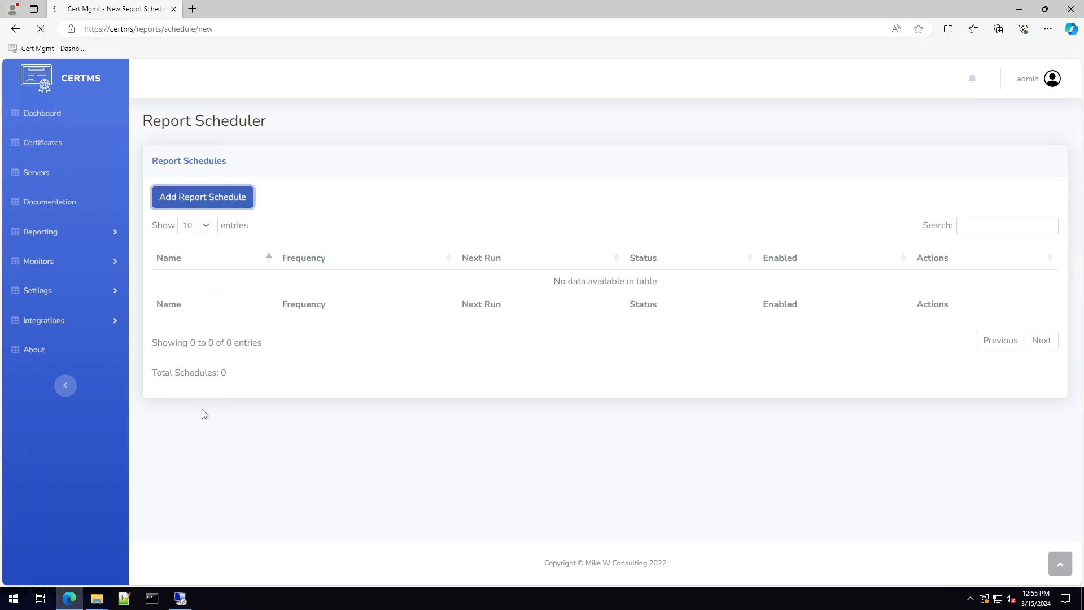
left_click(204, 208)
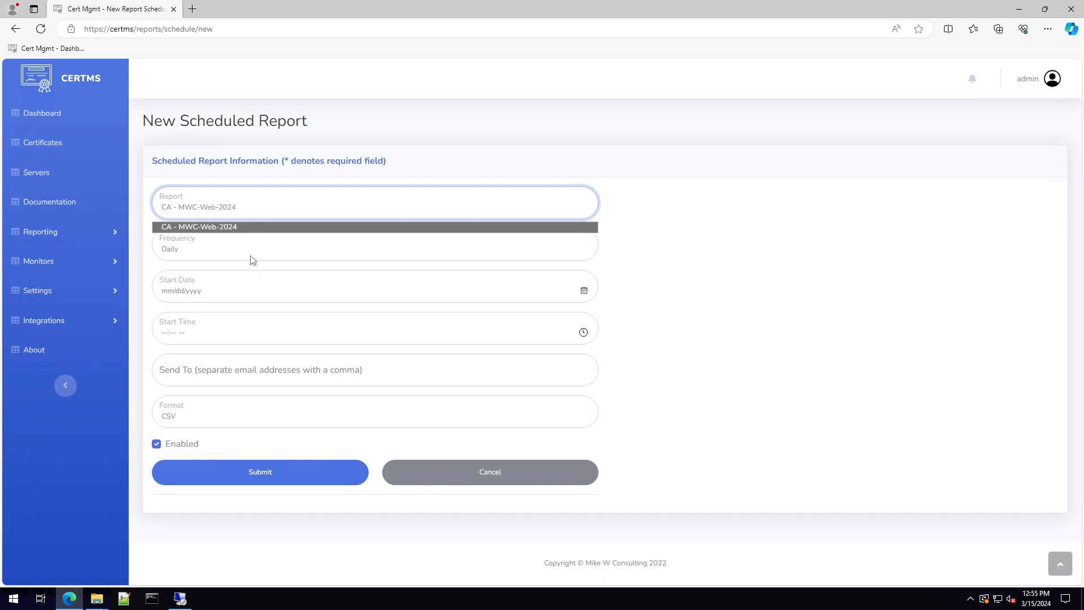
left_click(665, 222)
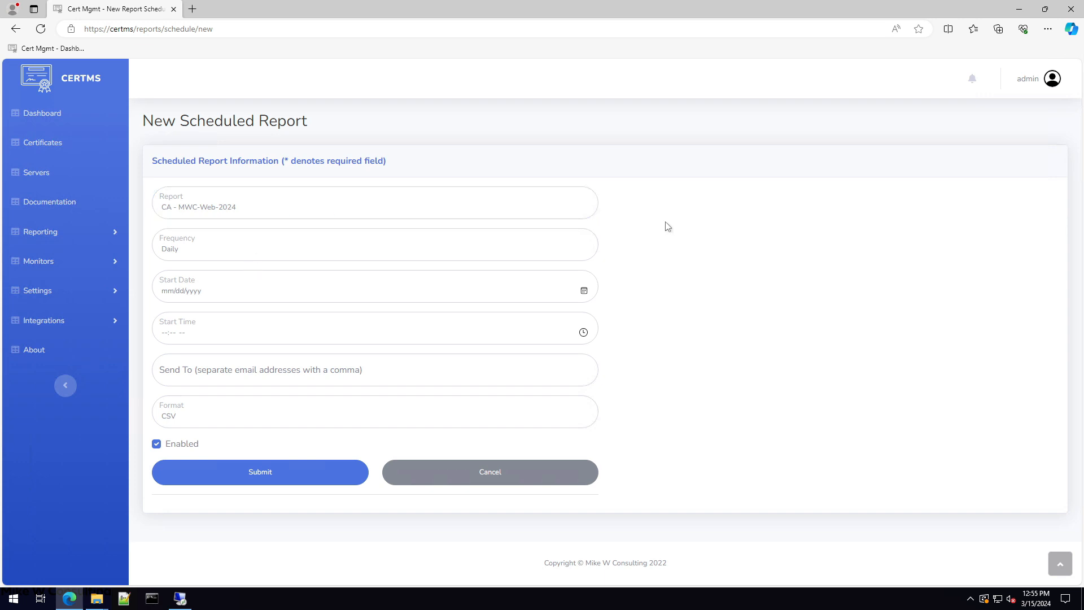
Set the scheduled report's frequency to Monthly
left_click(241, 258)
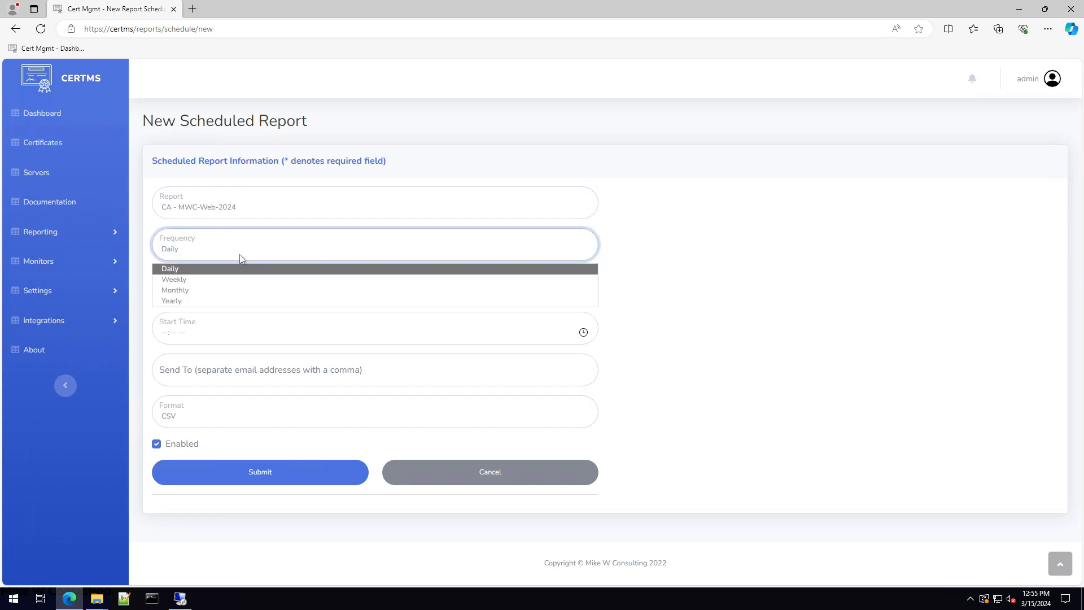
left_click(241, 259)
left_click(241, 259)
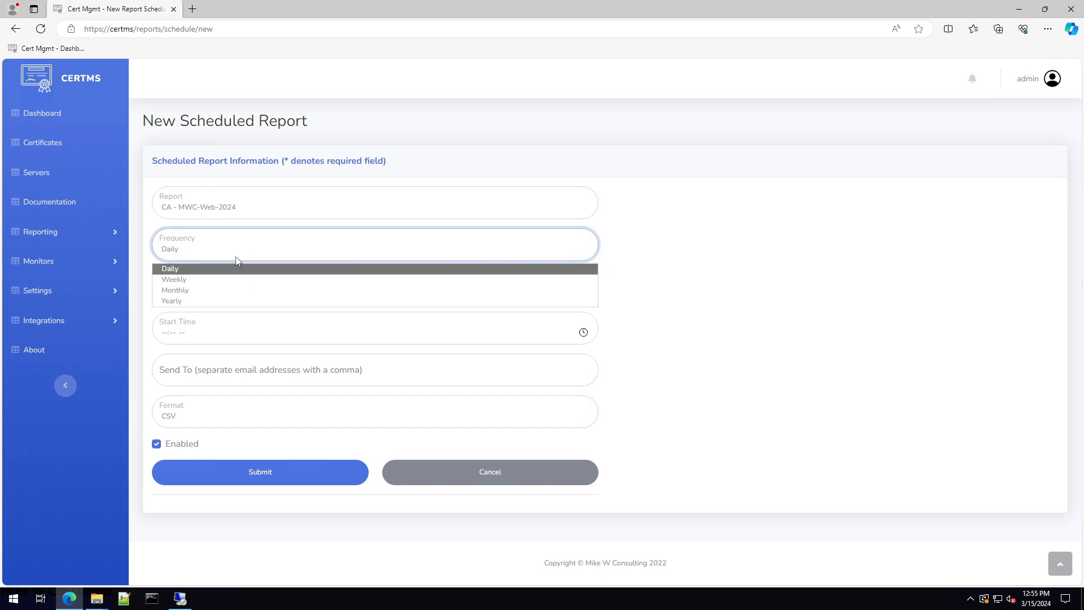
left_click(205, 295)
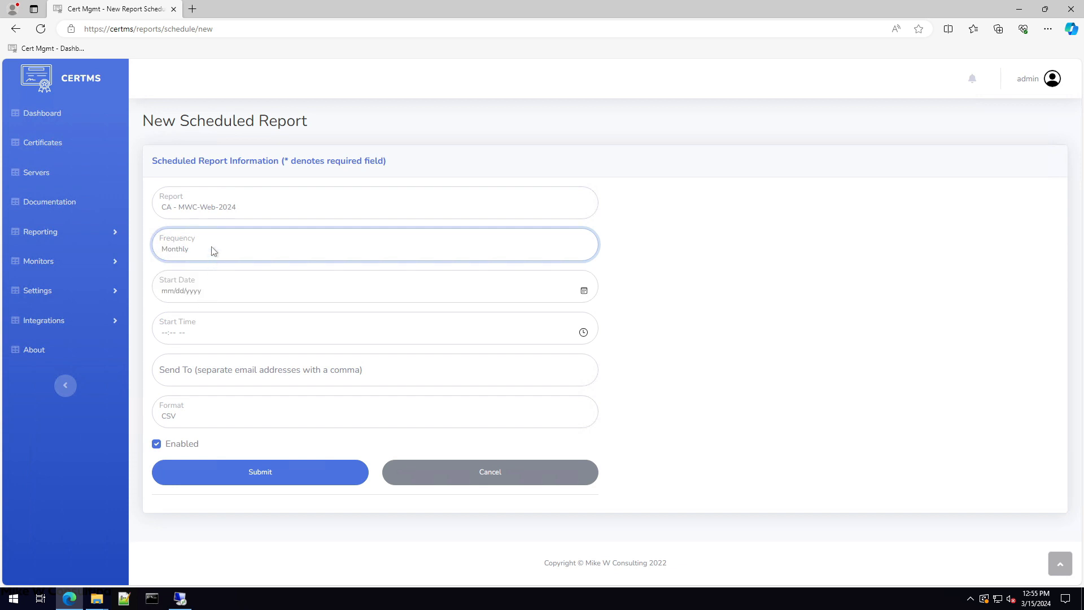
Set the schedule to start on 04/01/2024 at 05:00 AM
left_click(195, 291)
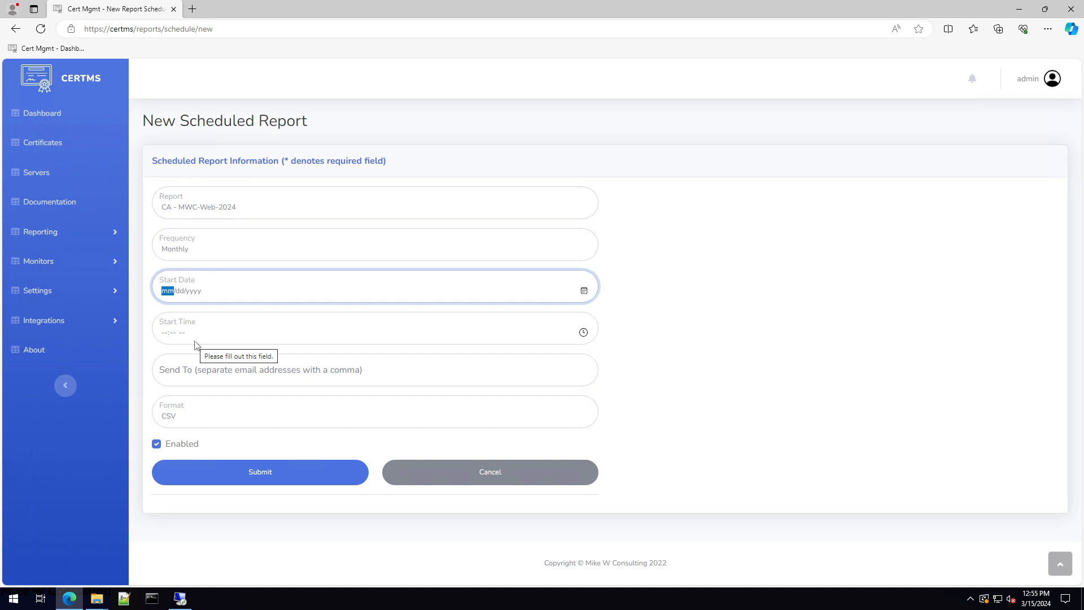
type("03/")
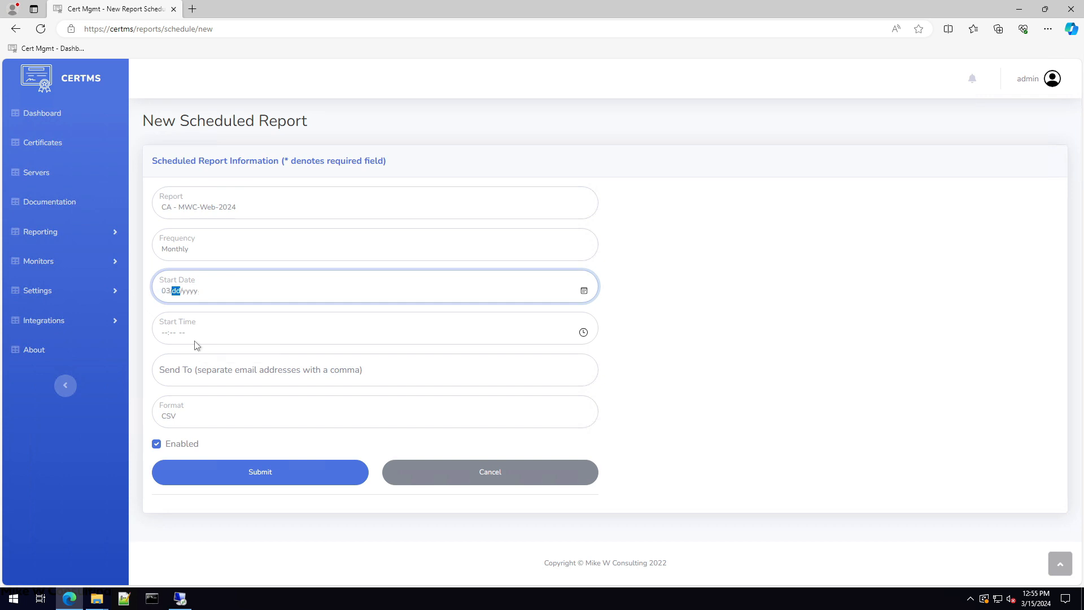
type("01/2024")
left_click(167, 289)
type("04")
key("Tab")
left_click(163, 334)
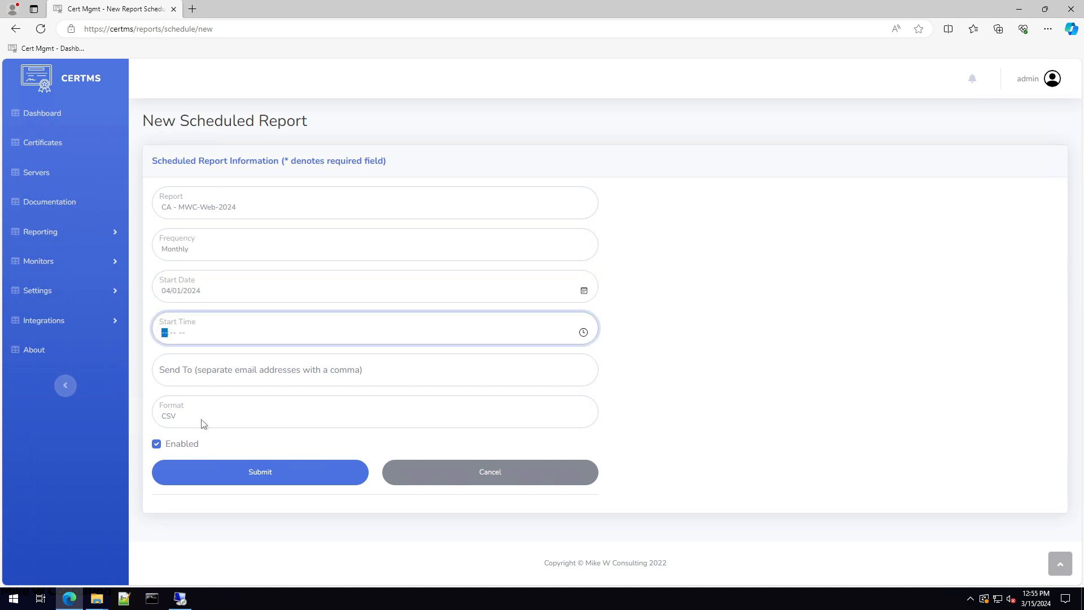
type("0500a")
key("Tab")
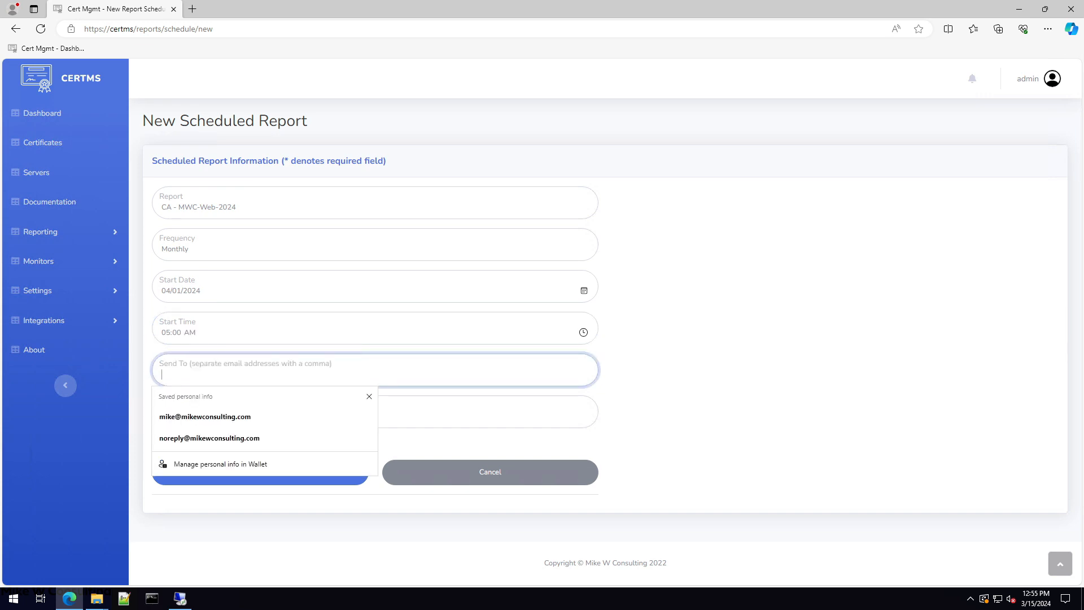
Fill in the recipient's saved e-mail address, keep the CSV format, and submit the scheduled report
left_click(198, 420)
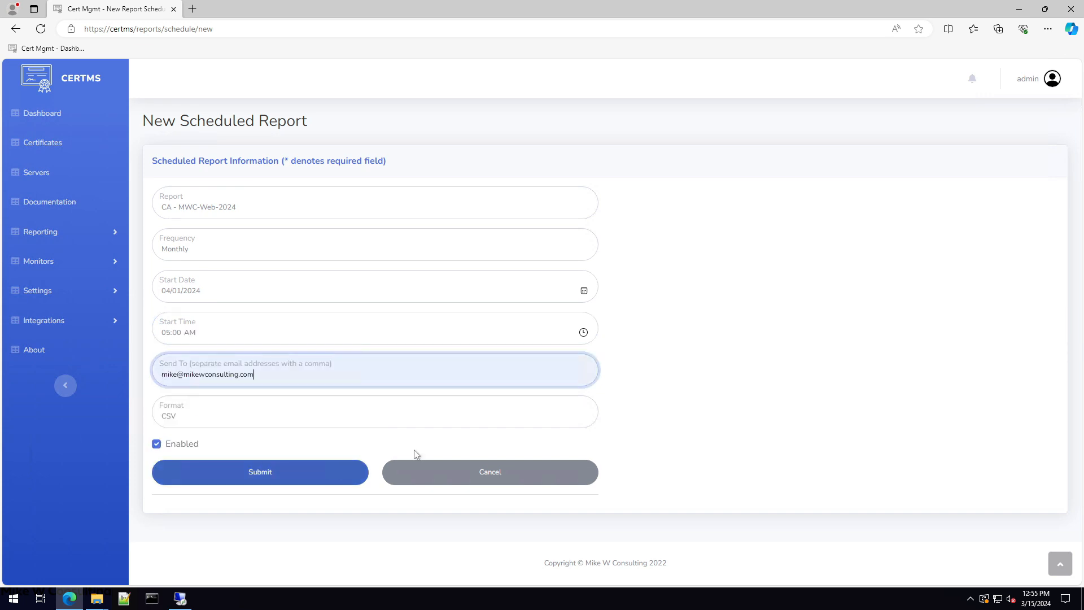
left_click(212, 426)
left_click(212, 426)
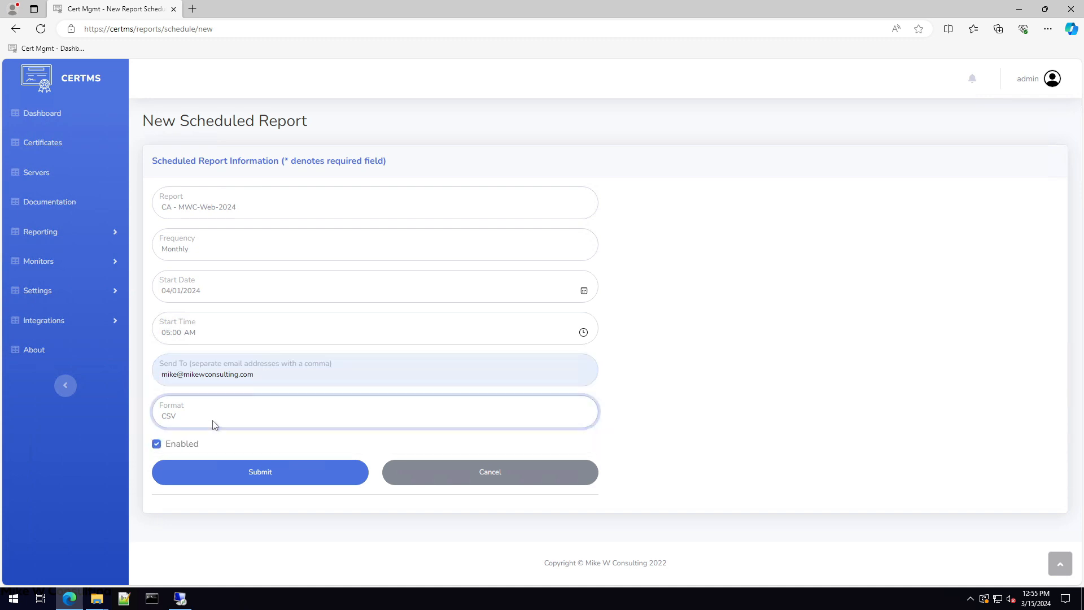
left_click(260, 475)
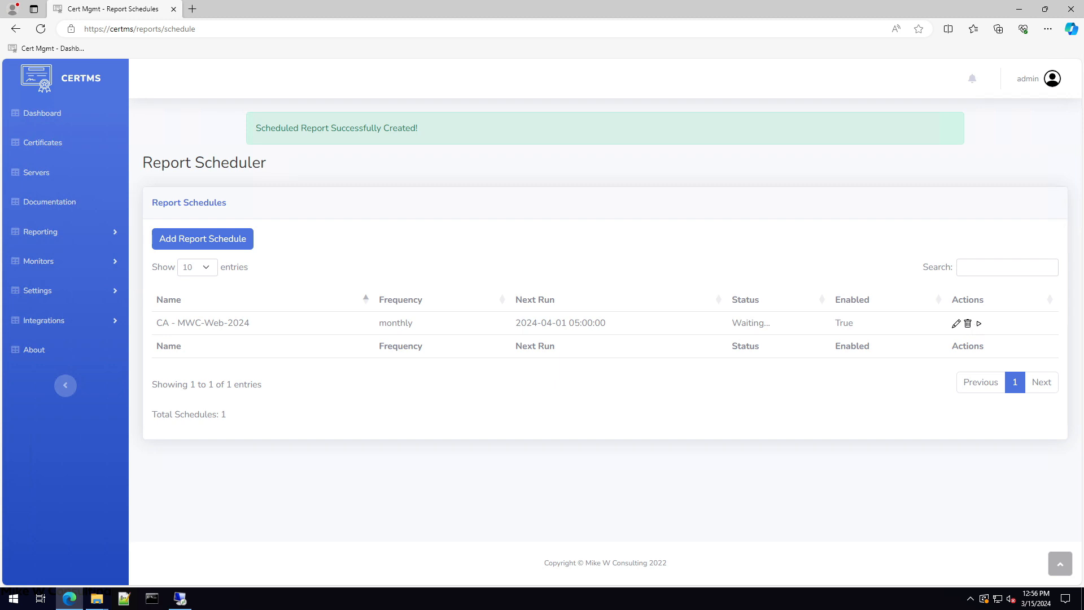
Check the next run date and time of the CA - MWC-Web-2024 schedule in the schedules list
left_click_drag(513, 323, 611, 326)
left_click(611, 326)
left_click_drag(540, 323, 568, 324)
left_click(568, 324)
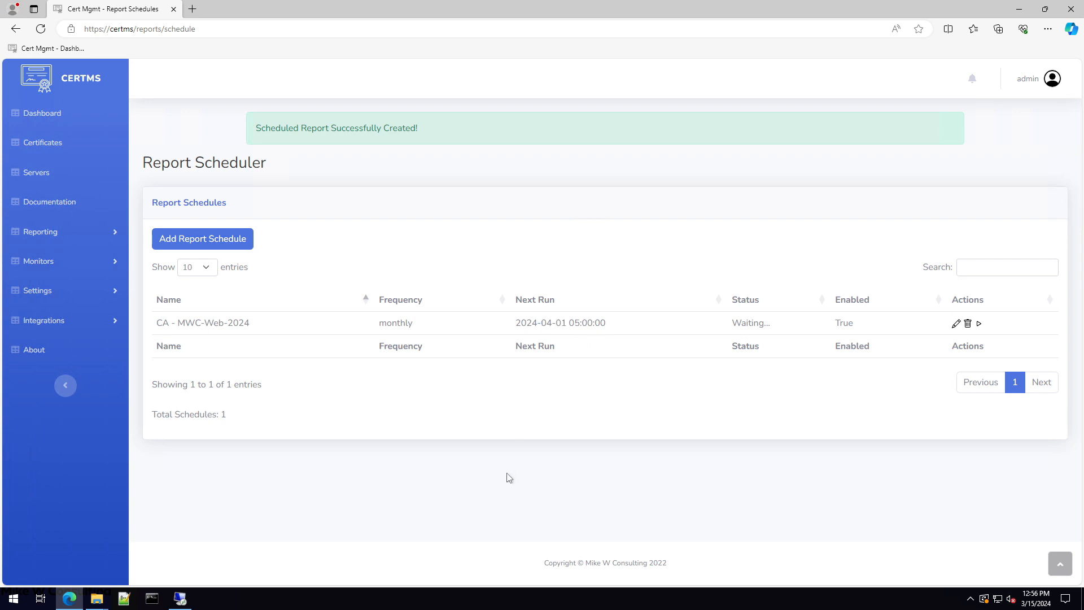